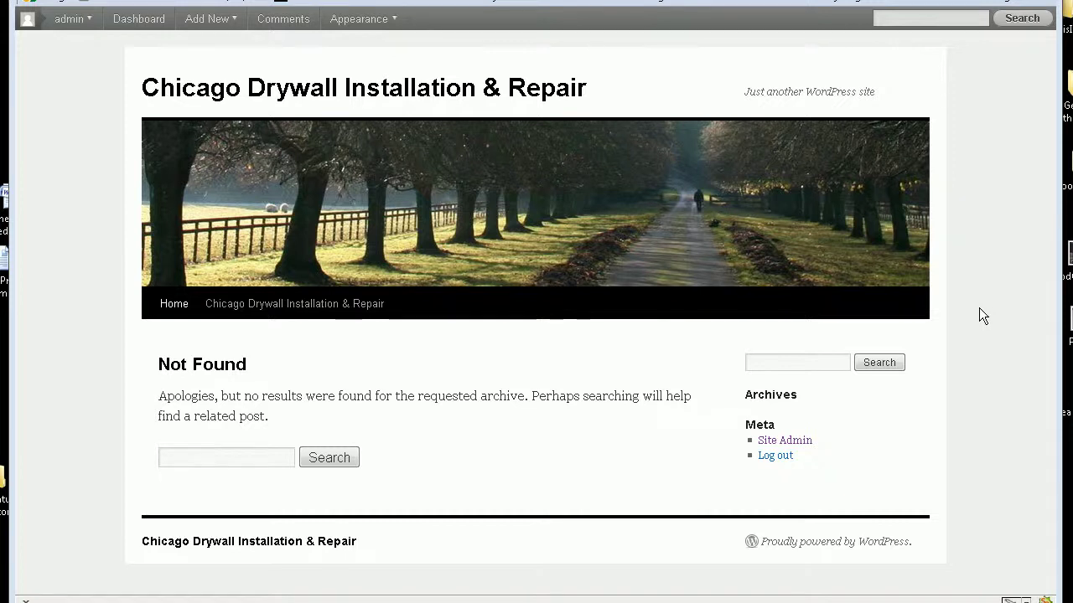
Switch to the AdWords Keyword Tool page and search for keyword ideas for "drywall".
{"action": "key", "text": "ctrl+Tab"}
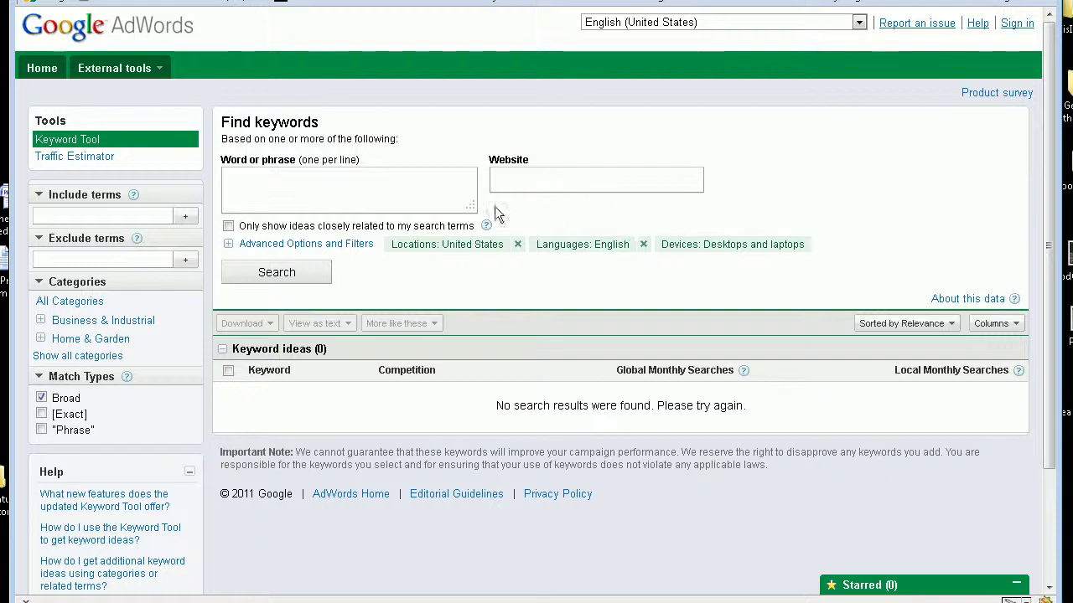
{"action": "left_click", "coordinate": [450, 182]}
{"action": "type", "text": "drw"}
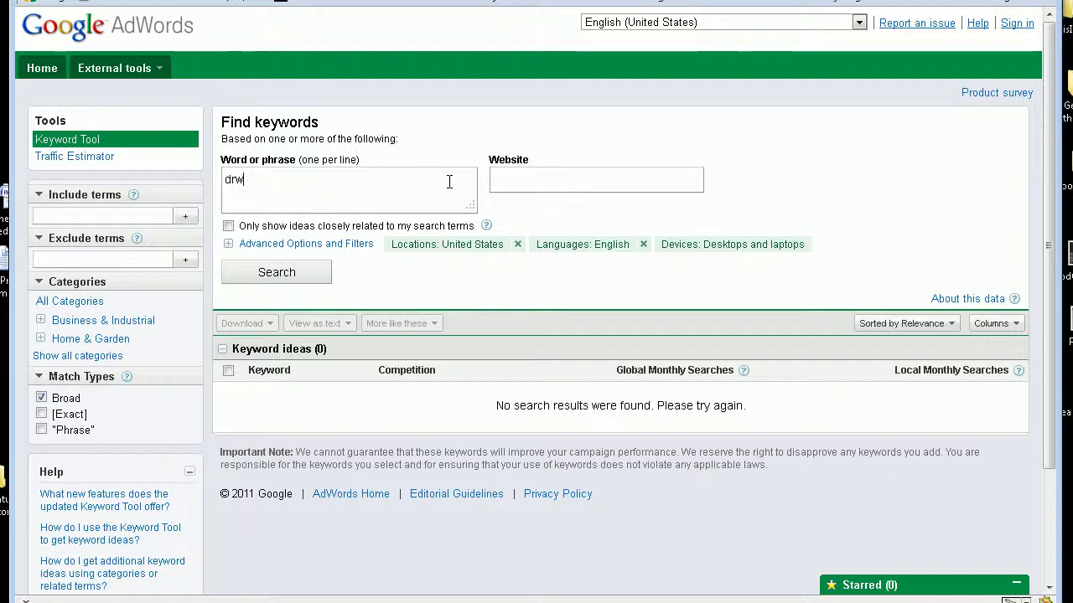
{"action": "key", "text": "BackSpace"}
{"action": "type", "text": "ywall"}
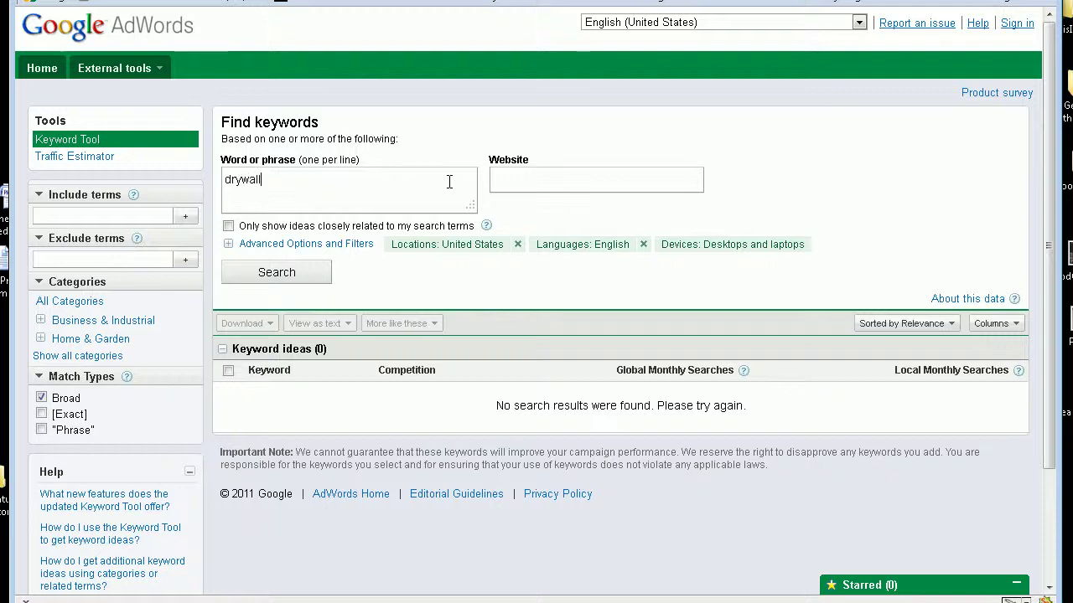
{"action": "left_click", "coordinate": [306, 275]}
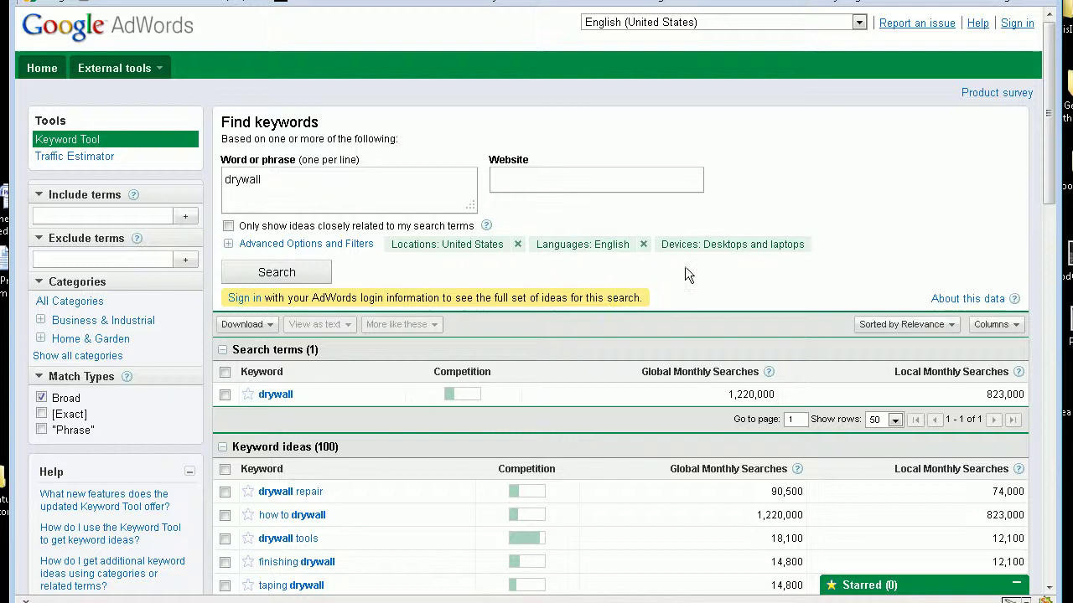
Clear the blank Notepad window from view, copy the keyword idea "drywall contractor" in the browser, and switch to Notepad.
{"action": "scroll", "coordinate": [672, 270], "scroll_direction": "down", "scroll_amount": 5}
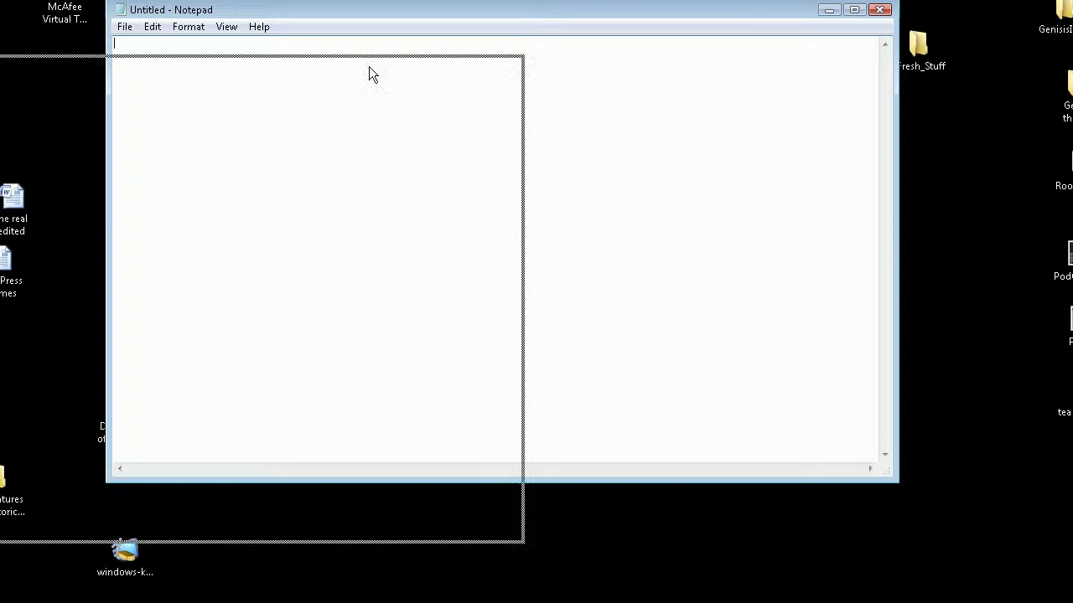
{"action": "key", "text": "alt+F4"}
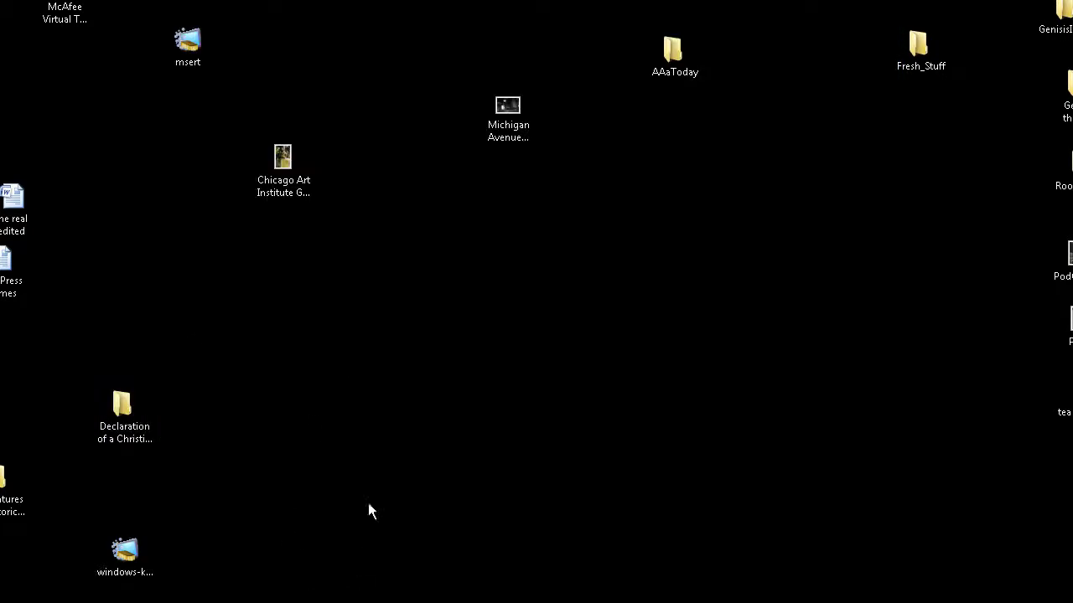
{"action": "left_click", "coordinate": [397, 602]}
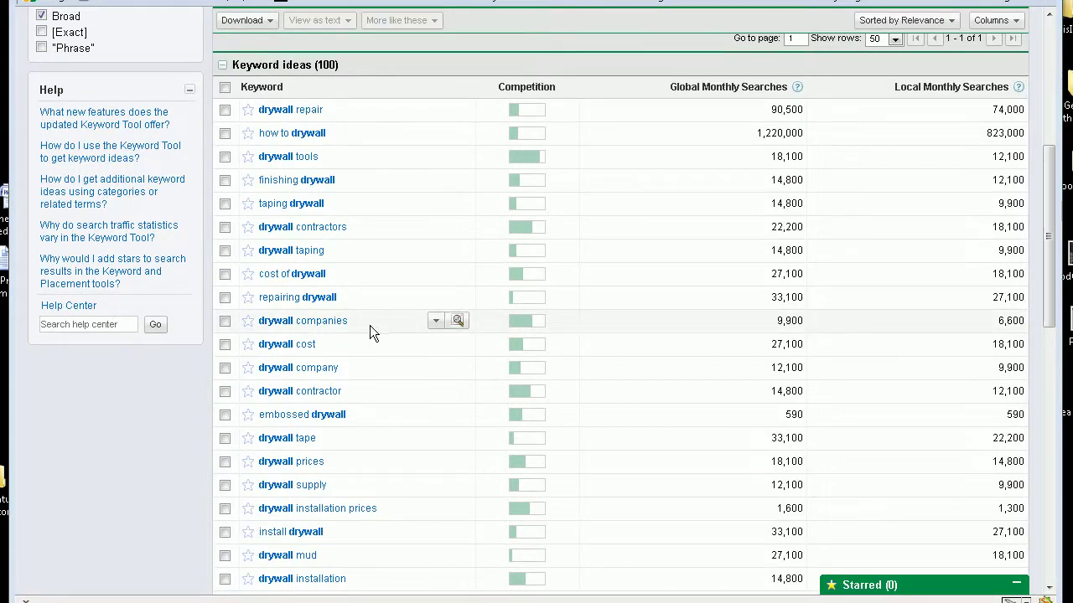
{"action": "left_click_drag", "start_coordinate": [349, 396], "coordinate": [261, 395]}
{"action": "right_click", "coordinate": [355, 391]}
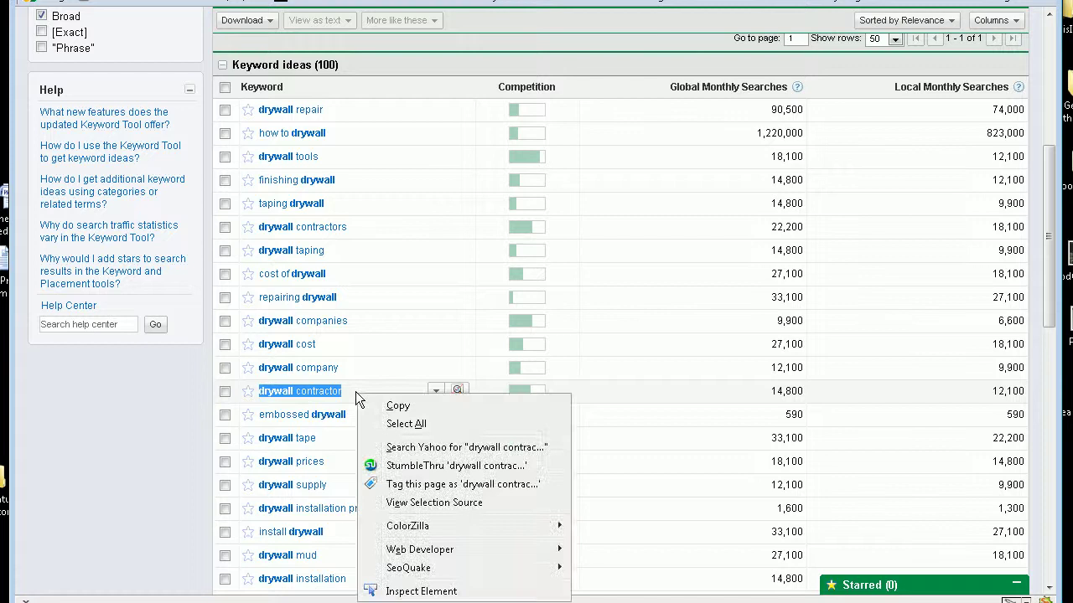
{"action": "left_click", "coordinate": [398, 405]}
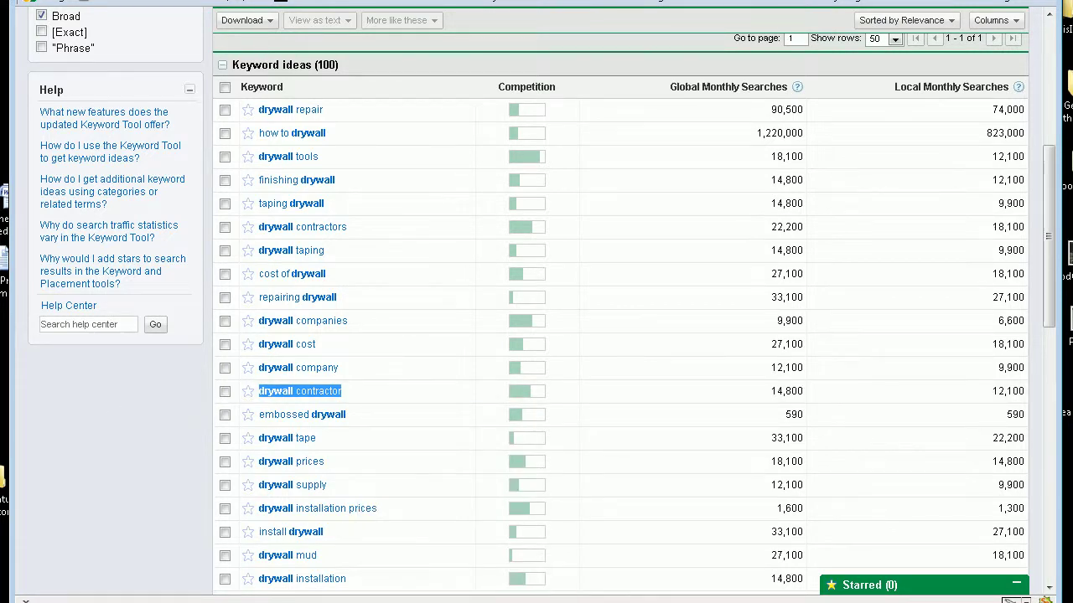
{"action": "key", "text": "alt+Tab"}
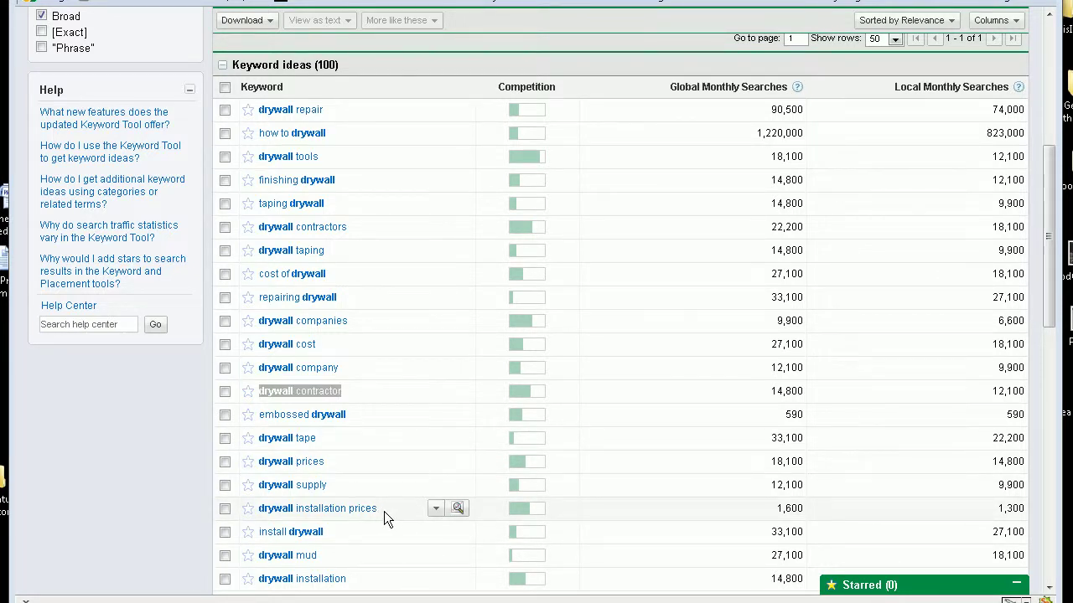
Copy the keyword idea "drywall crack repair" from the drywall results and switch to Notepad.
{"action": "scroll", "coordinate": [394, 495], "scroll_direction": "down", "scroll_amount": 3}
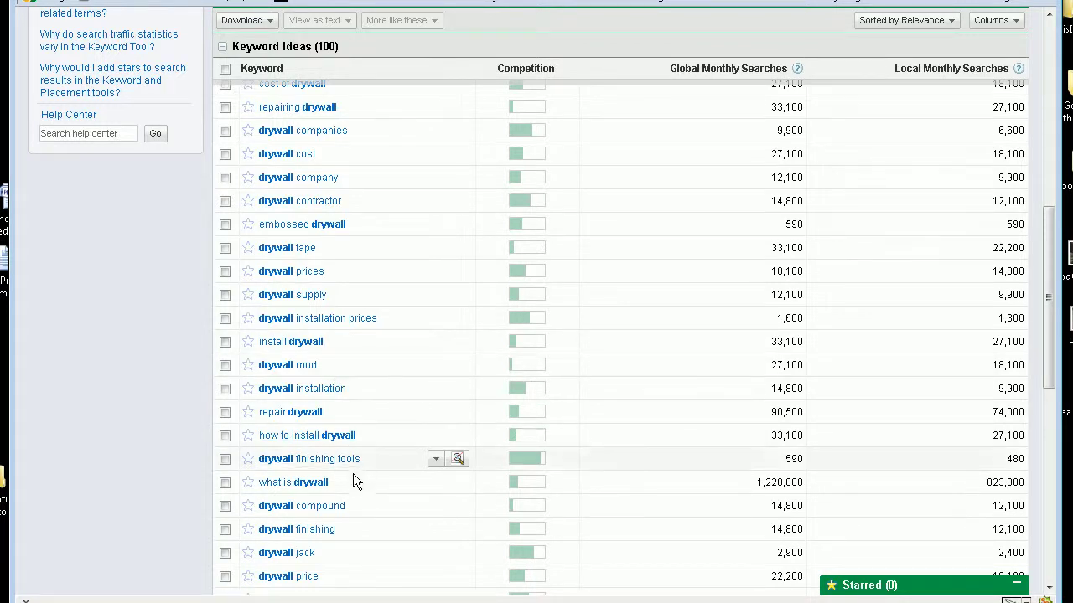
{"action": "scroll", "coordinate": [382, 490], "scroll_direction": "down", "scroll_amount": 3}
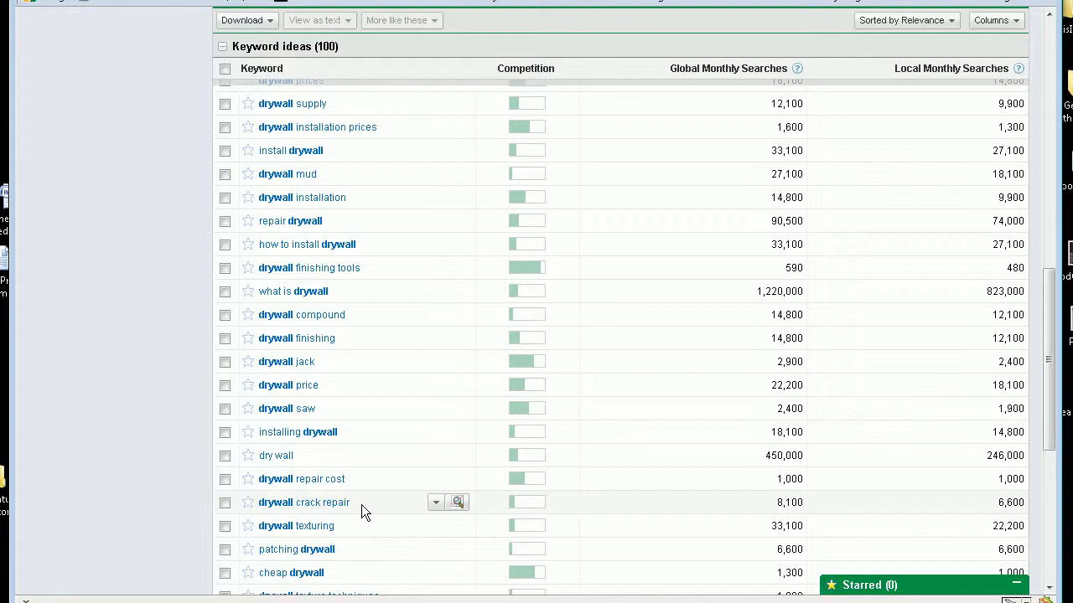
{"action": "left_click_drag", "start_coordinate": [355, 502], "coordinate": [254, 509]}
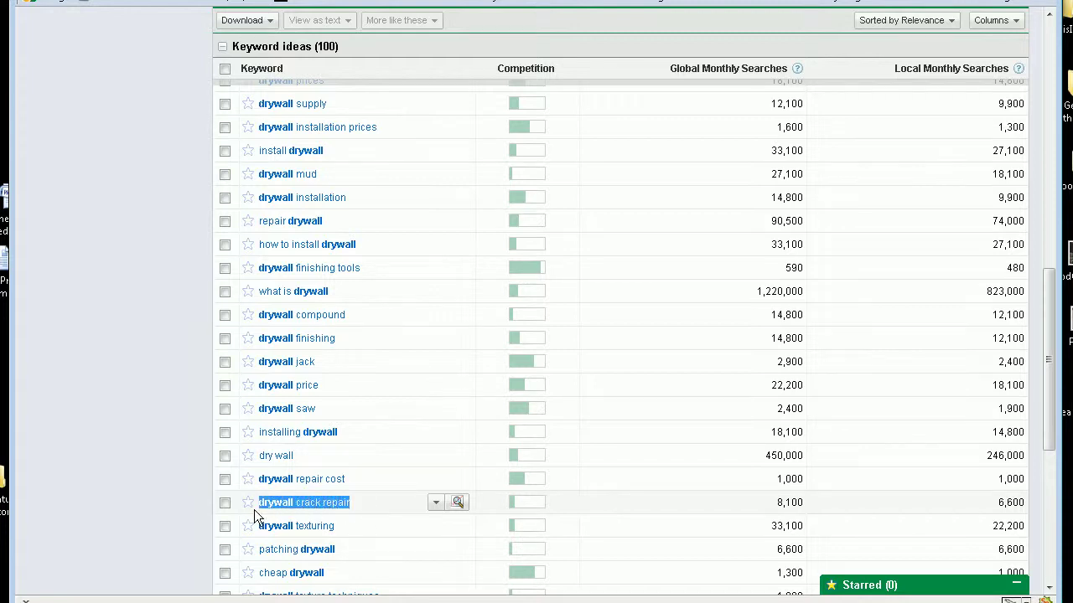
{"action": "right_click", "coordinate": [376, 502]}
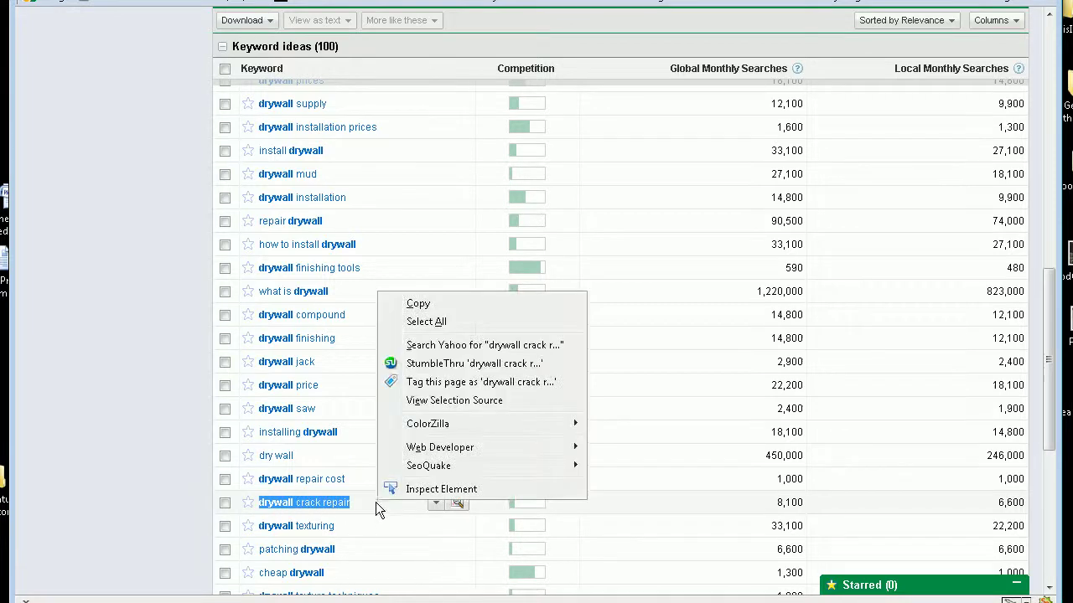
{"action": "left_click", "coordinate": [412, 307]}
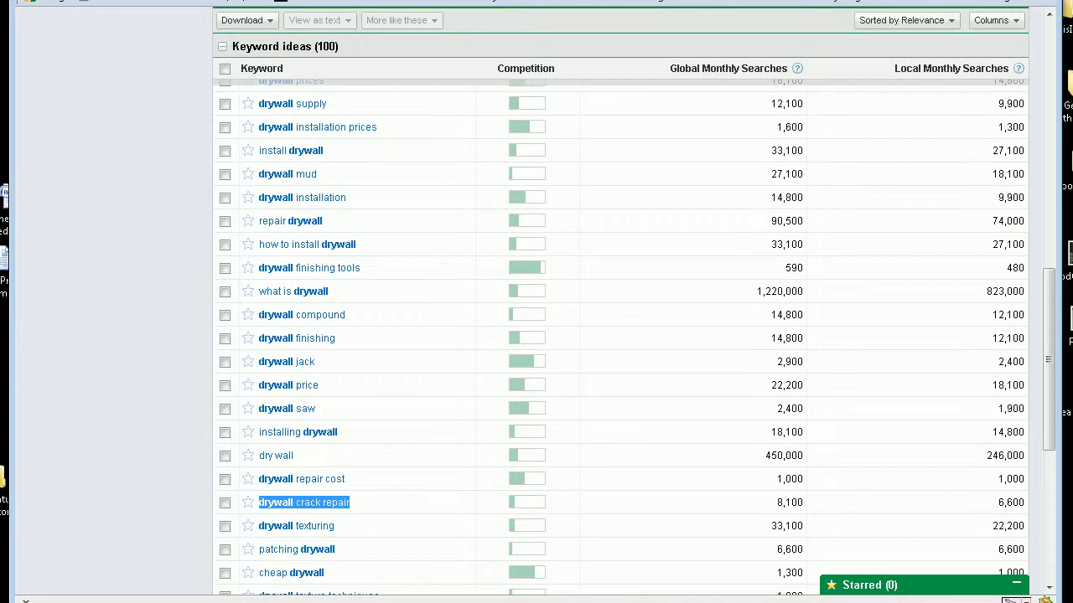
{"action": "key", "text": "alt+Tab"}
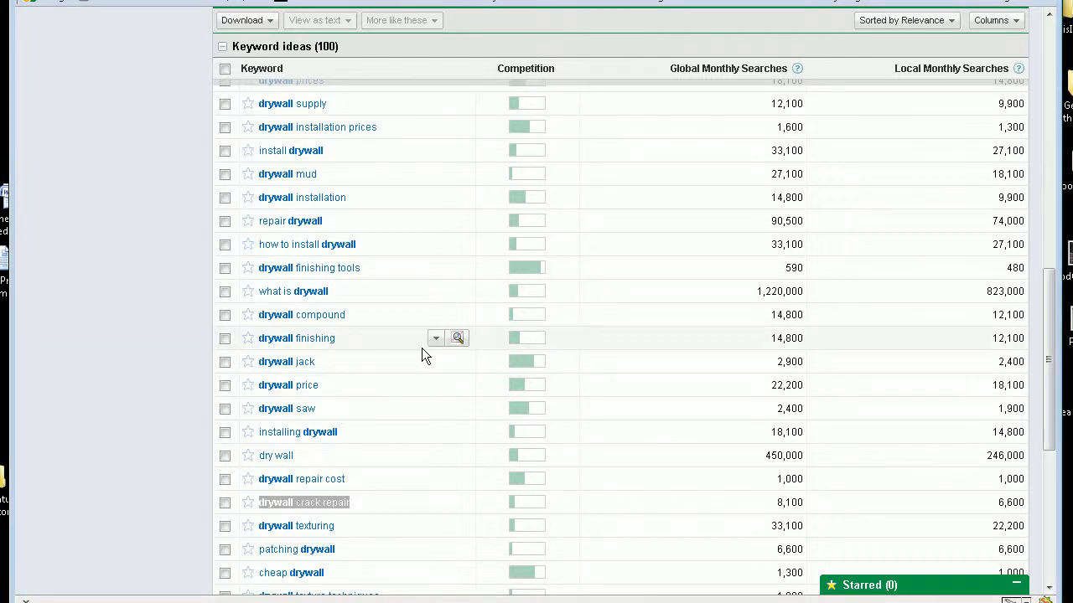
Return to the keyword search form and search for ideas for the phrase "drywall repair".
{"action": "scroll", "coordinate": [422, 348], "scroll_direction": "up", "scroll_amount": 5}
{"action": "scroll", "coordinate": [421, 347], "scroll_direction": "up", "scroll_amount": 5}
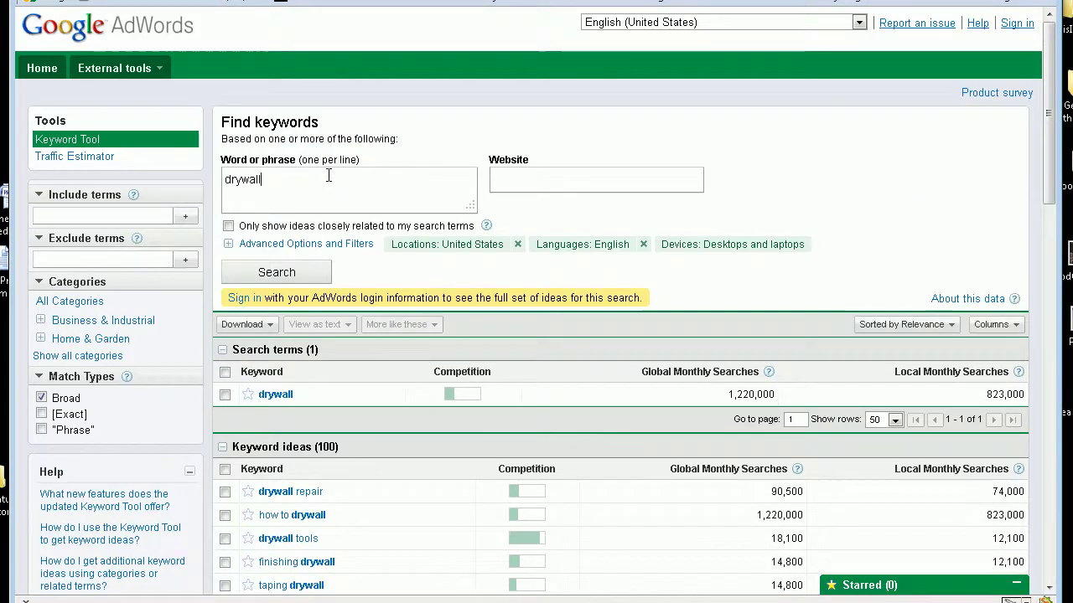
{"action": "type", "text": "rep"}
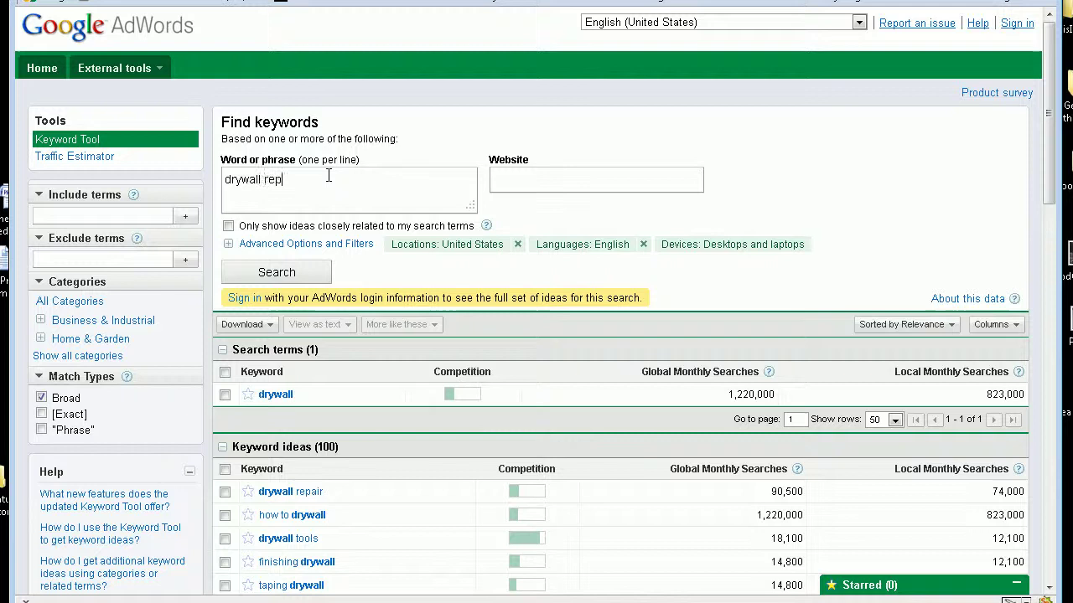
{"action": "type", "text": "air"}
{"action": "left_click", "coordinate": [303, 272]}
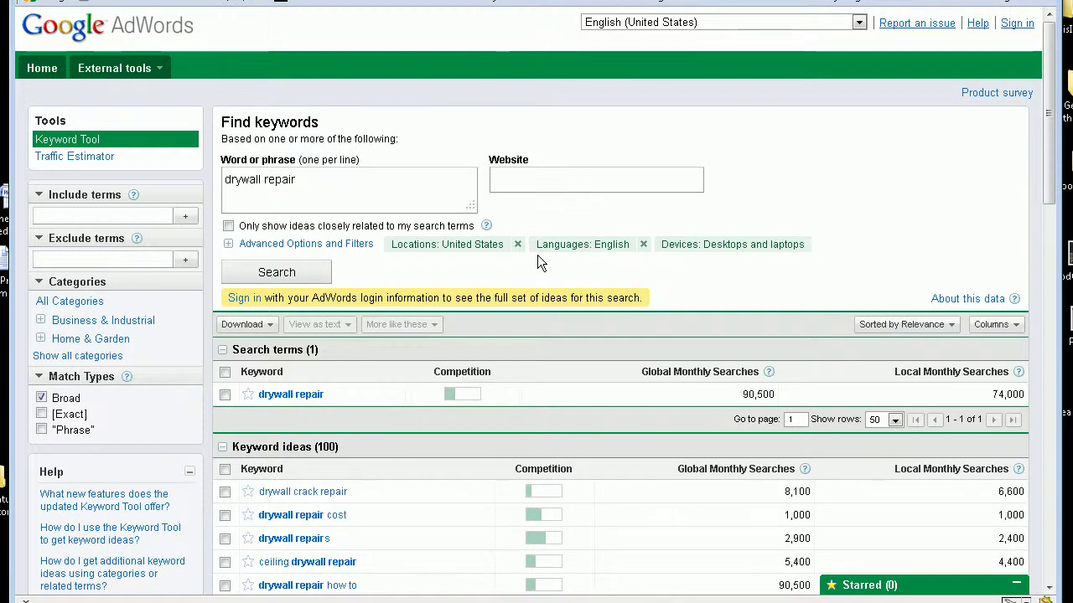
Copy the keyword idea "drywall repair ceiling" from the drywall repair results and switch to Notepad.
{"action": "scroll", "coordinate": [539, 262], "scroll_direction": "down", "scroll_amount": 2}
{"action": "scroll", "coordinate": [537, 255], "scroll_direction": "down", "scroll_amount": 2}
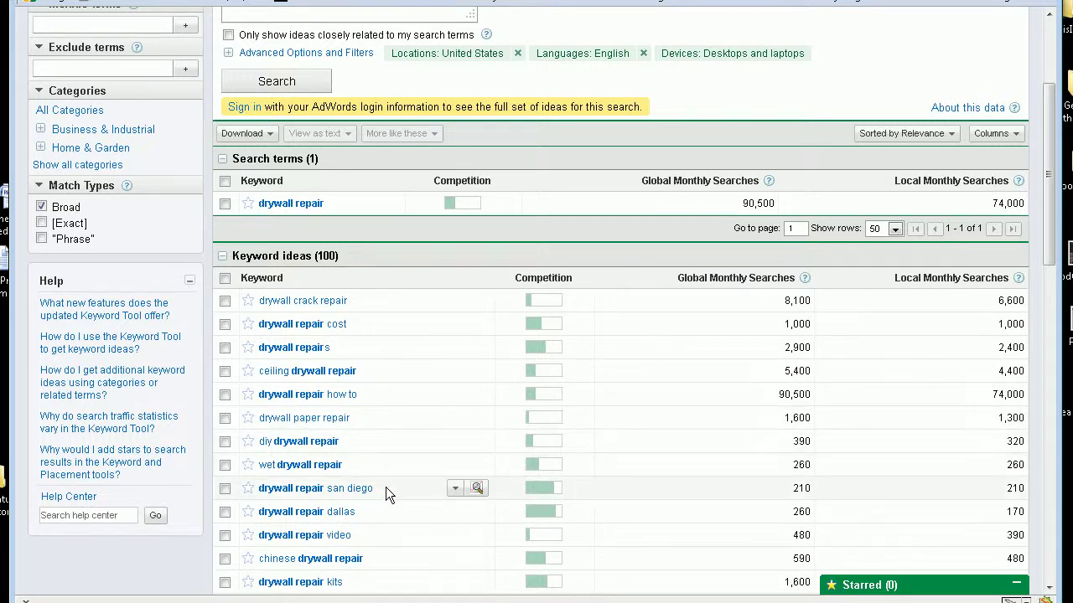
{"action": "scroll", "coordinate": [387, 487], "scroll_direction": "down", "scroll_amount": 1}
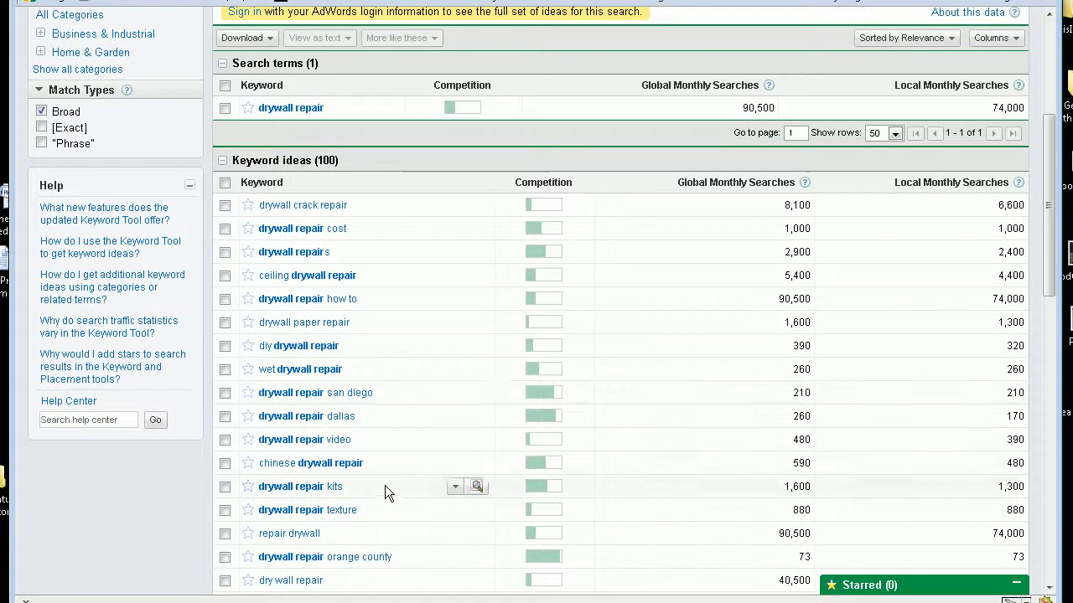
{"action": "scroll", "coordinate": [383, 445], "scroll_direction": "down", "scroll_amount": 1}
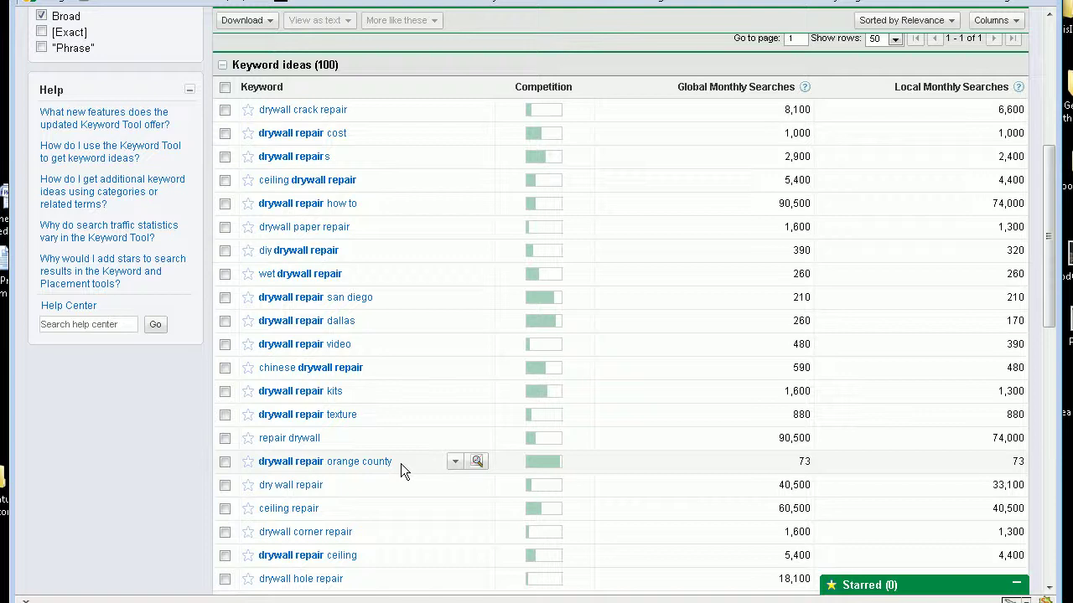
{"action": "scroll", "coordinate": [400, 464], "scroll_direction": "down", "scroll_amount": 1}
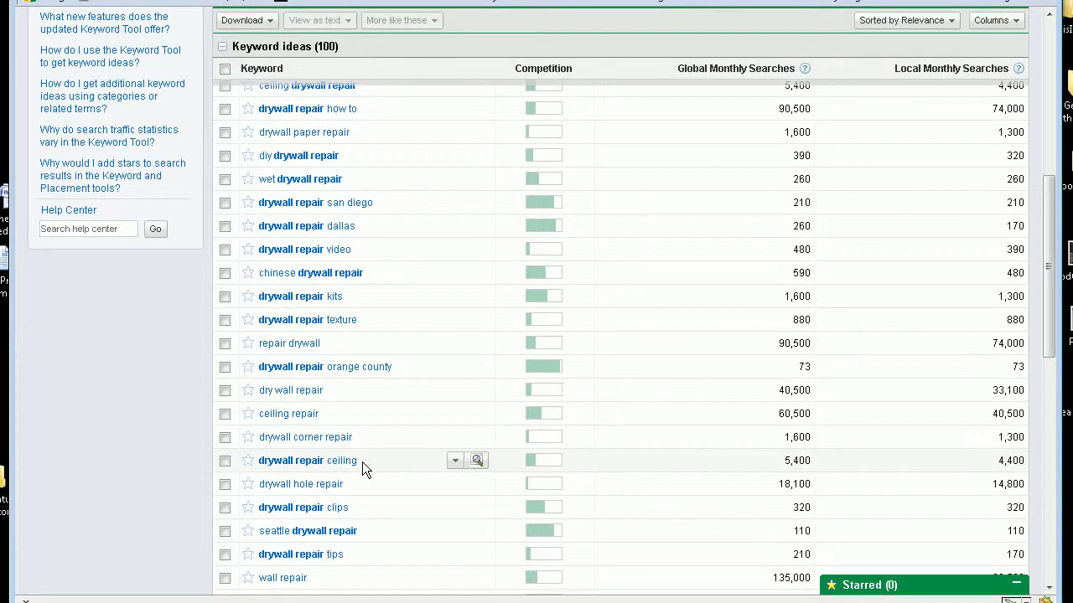
{"action": "left_click_drag", "start_coordinate": [362, 462], "coordinate": [262, 474]}
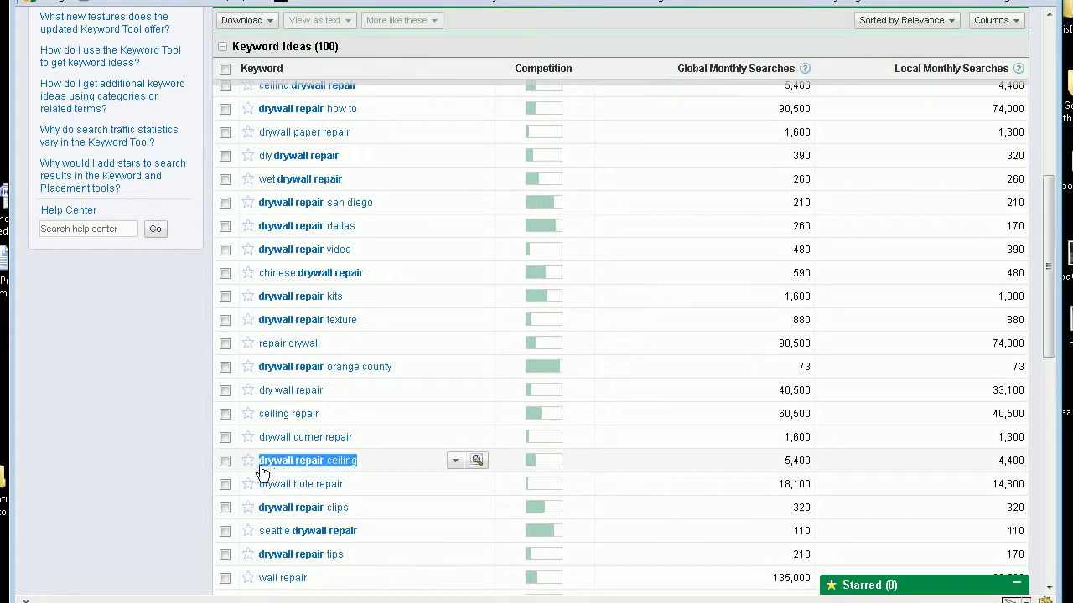
{"action": "right_click", "coordinate": [381, 464]}
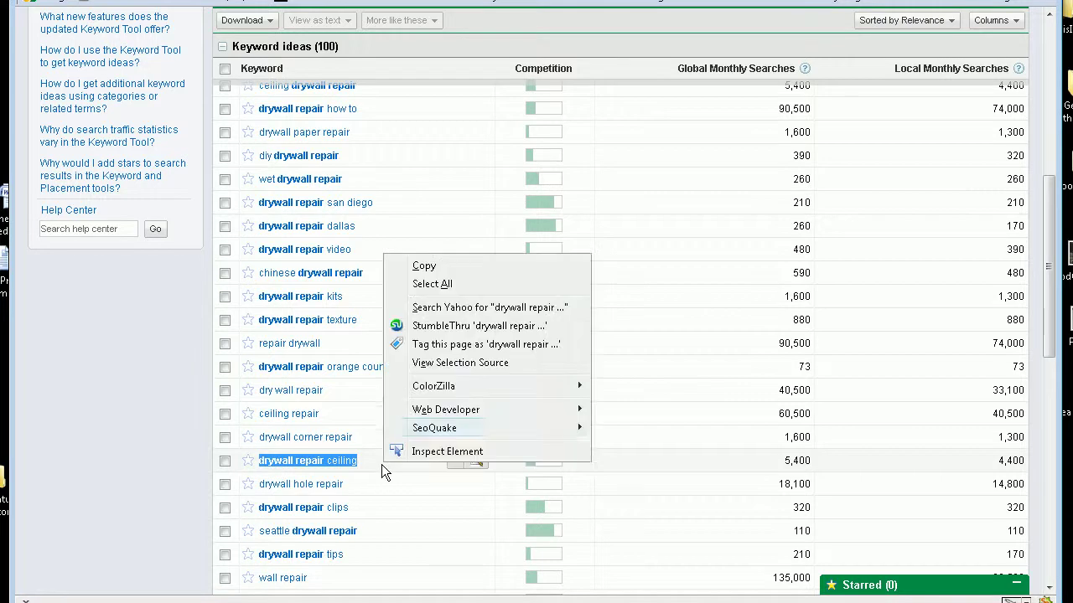
{"action": "left_click", "coordinate": [425, 265]}
{"action": "key", "text": "alt+Tab"}
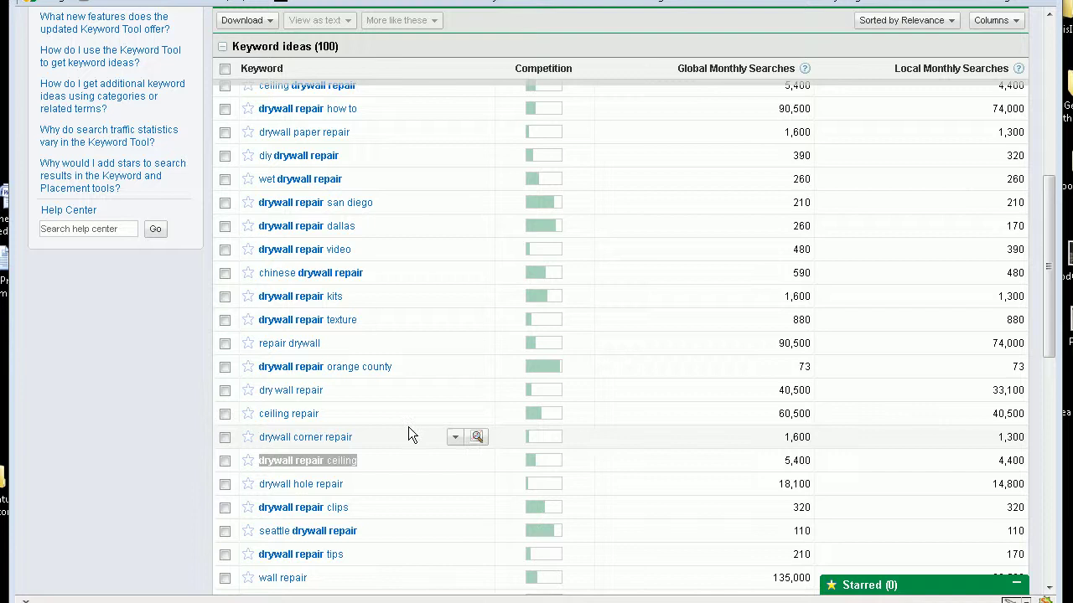
Copy the keyword idea "drywall repair water damage" from further down the results and switch to Notepad.
{"action": "scroll", "coordinate": [408, 426], "scroll_direction": "down", "scroll_amount": 3}
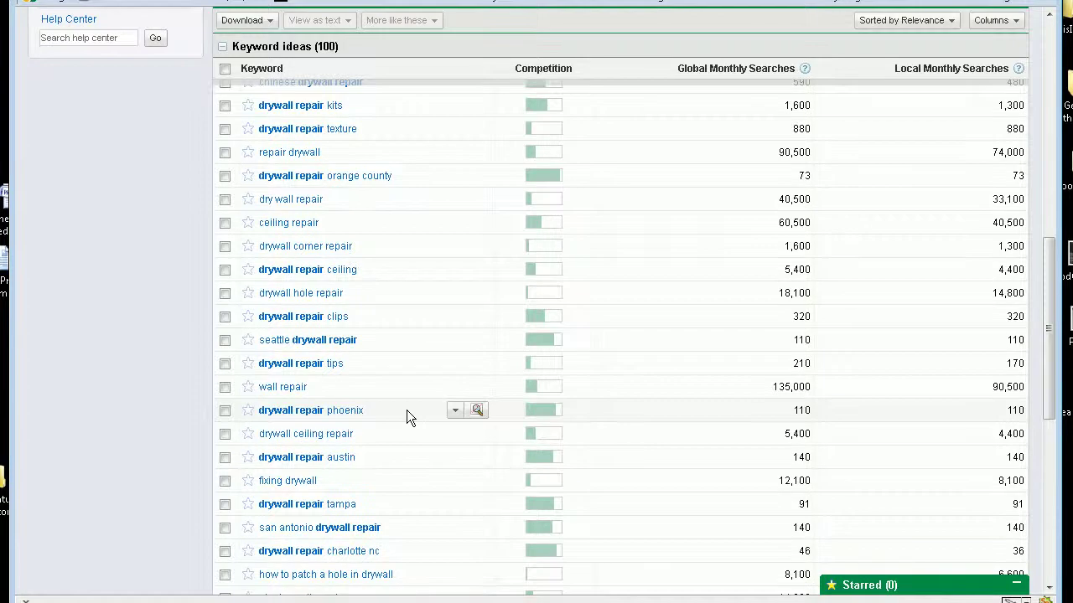
{"action": "scroll", "coordinate": [406, 410], "scroll_direction": "down", "scroll_amount": 3}
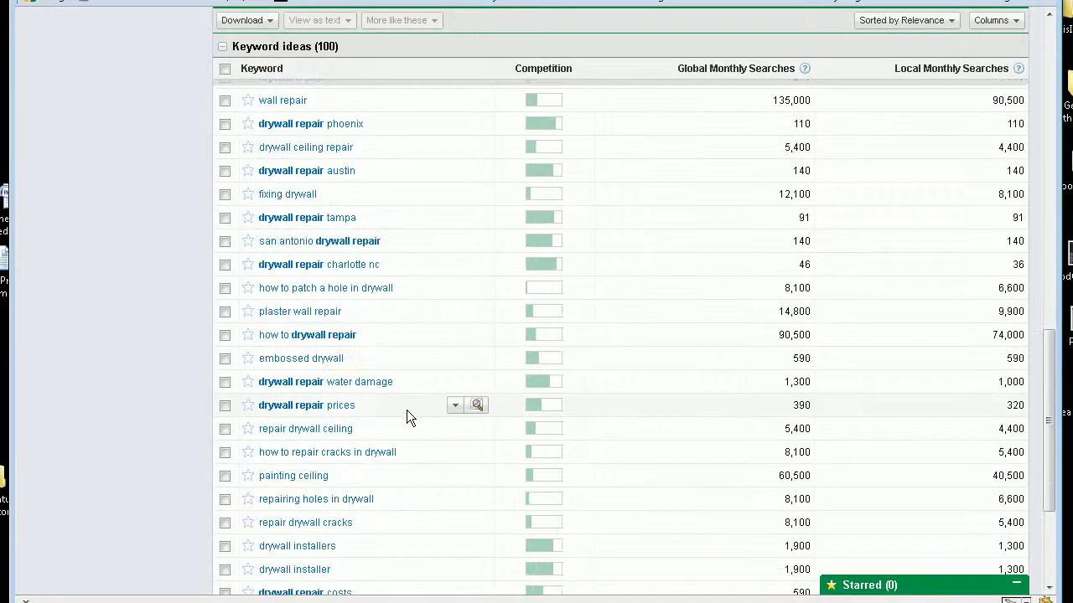
{"action": "left_click_drag", "start_coordinate": [402, 386], "coordinate": [268, 392]}
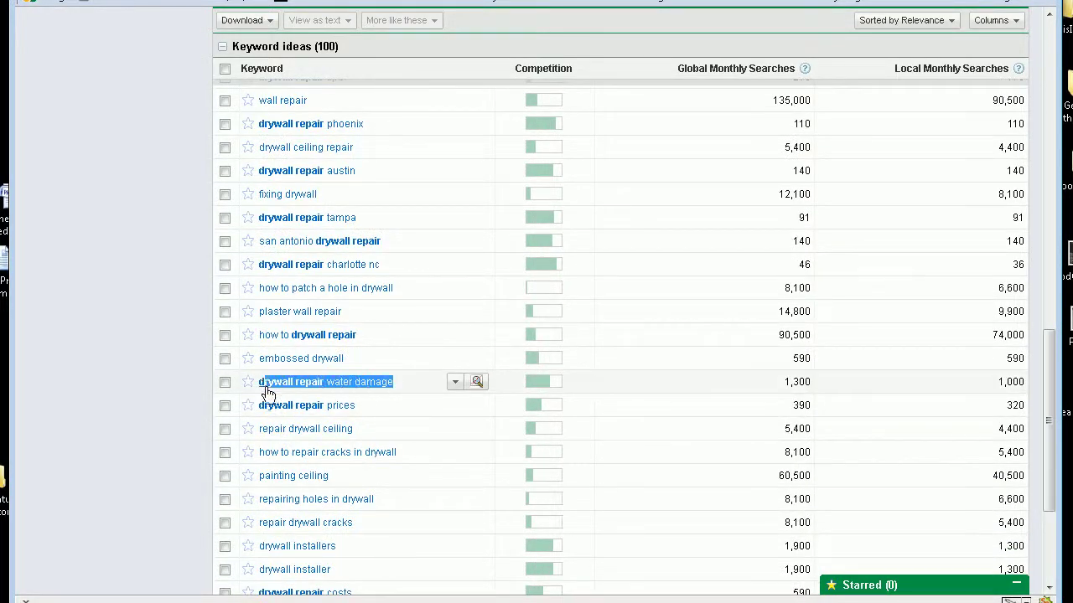
{"action": "right_click", "coordinate": [395, 386]}
{"action": "left_click", "coordinate": [429, 402]}
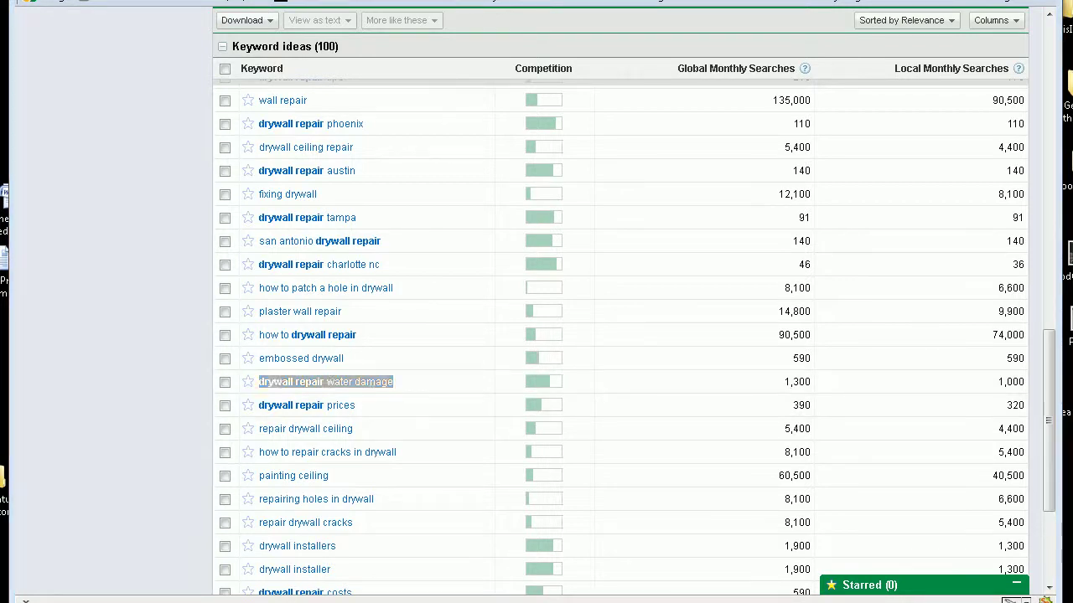
{"action": "key", "text": "alt+Tab"}
Switch to the Google search page in the browser and search for "wordtracker".
{"action": "left_click", "coordinate": [457, 2]}
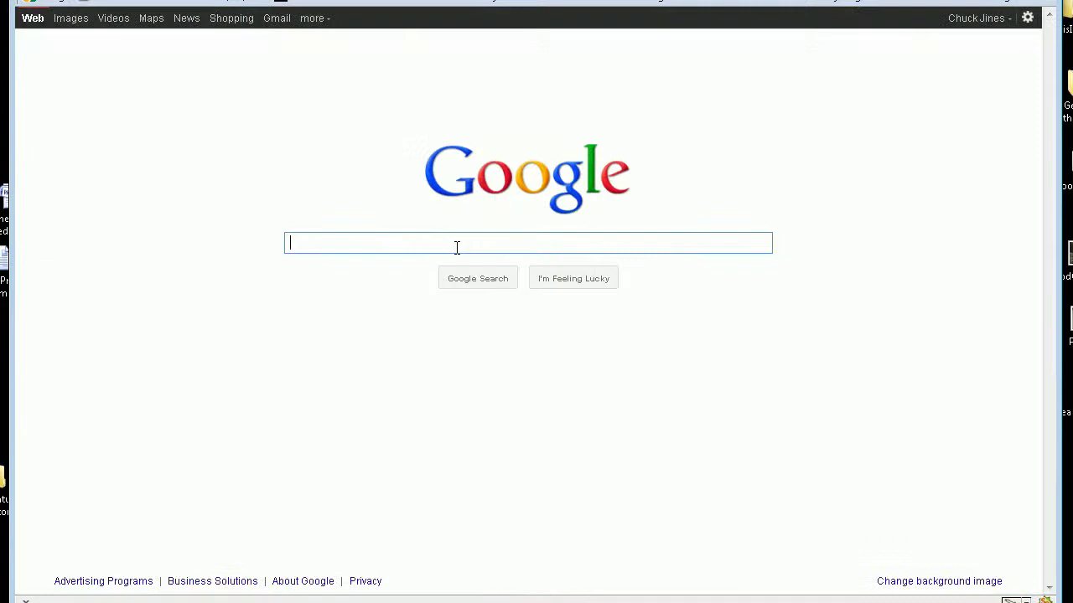
{"action": "type", "text": "wo"}
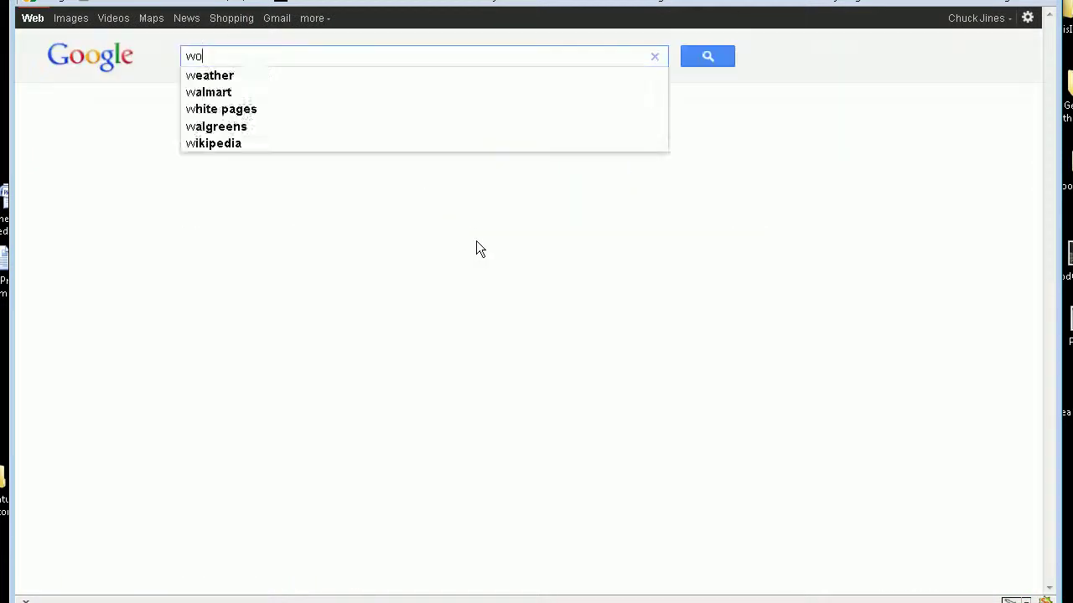
{"action": "type", "text": "rdtr"}
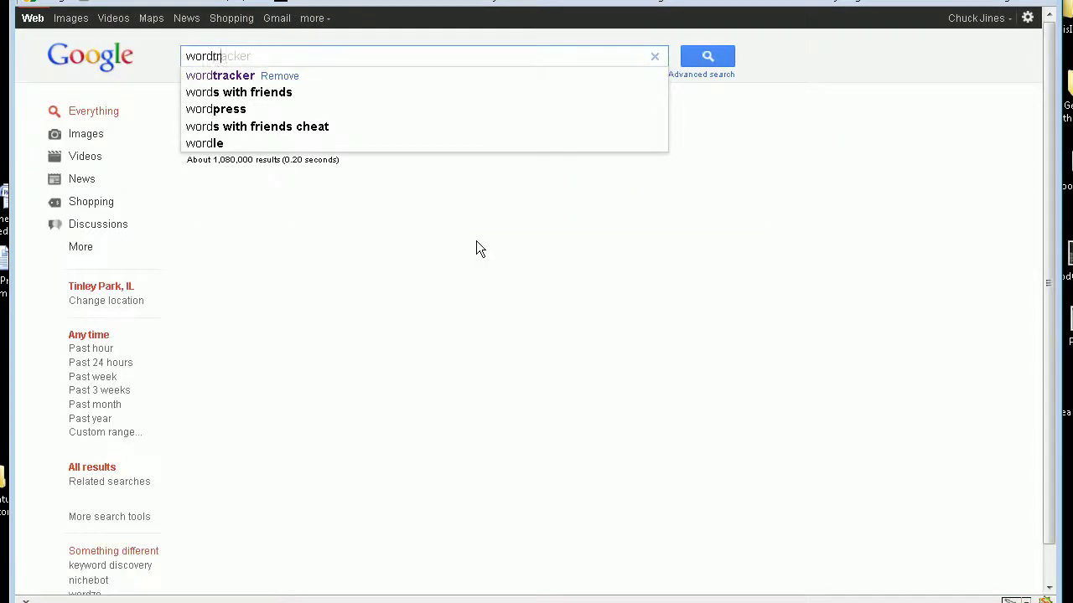
{"action": "type", "text": "acker"}
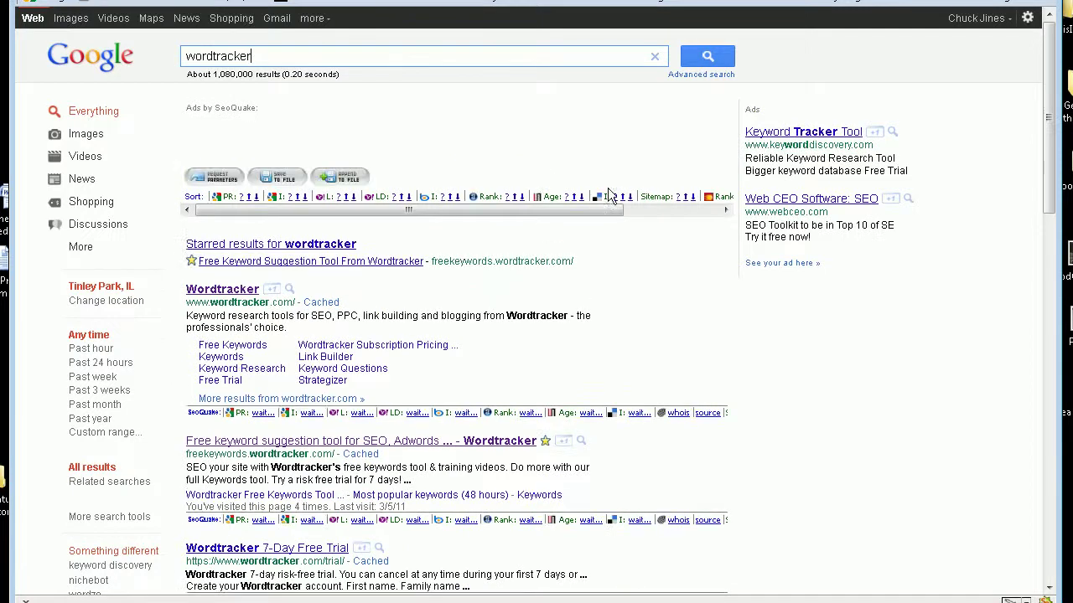
{"action": "left_click", "coordinate": [624, 256]}
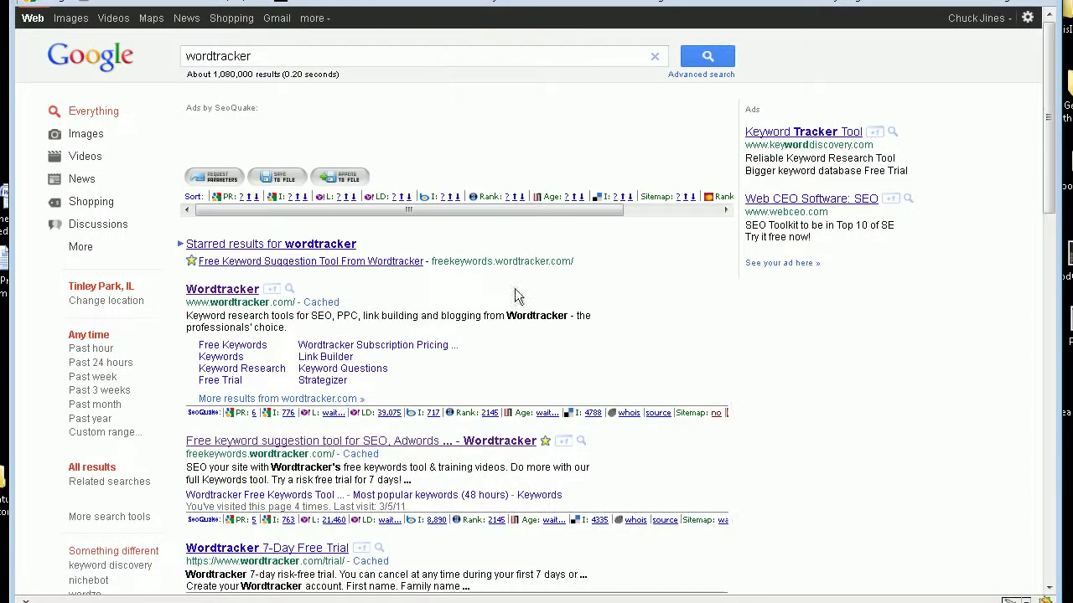
Open the Wordtracker homepage from the search results and look over its keyword, link building and Strategizer tools.
{"action": "left_click", "coordinate": [239, 292]}
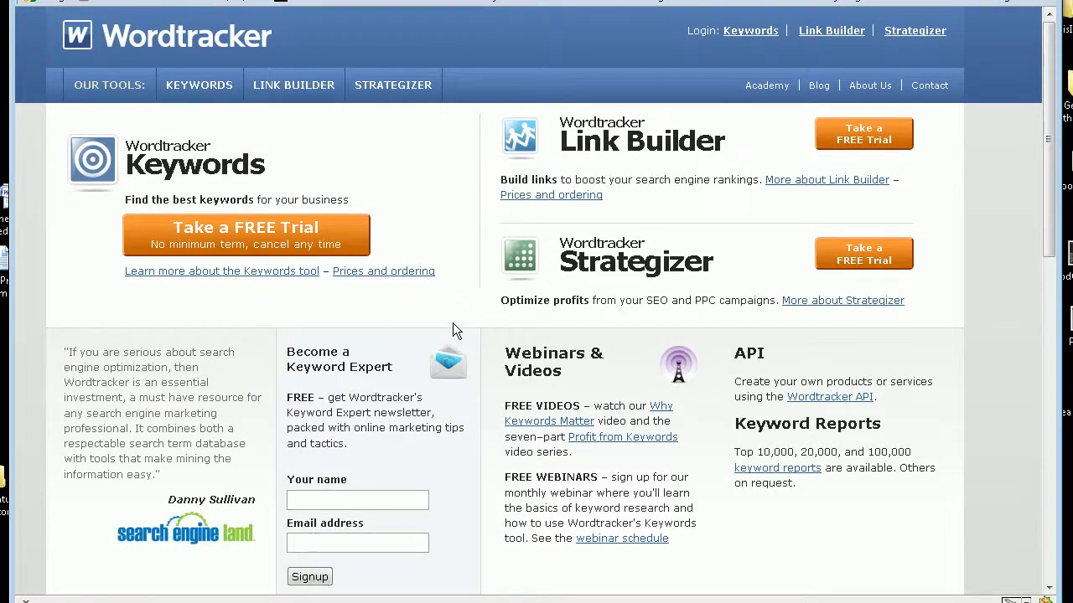
{"action": "scroll", "coordinate": [454, 323], "scroll_direction": "down", "scroll_amount": 2}
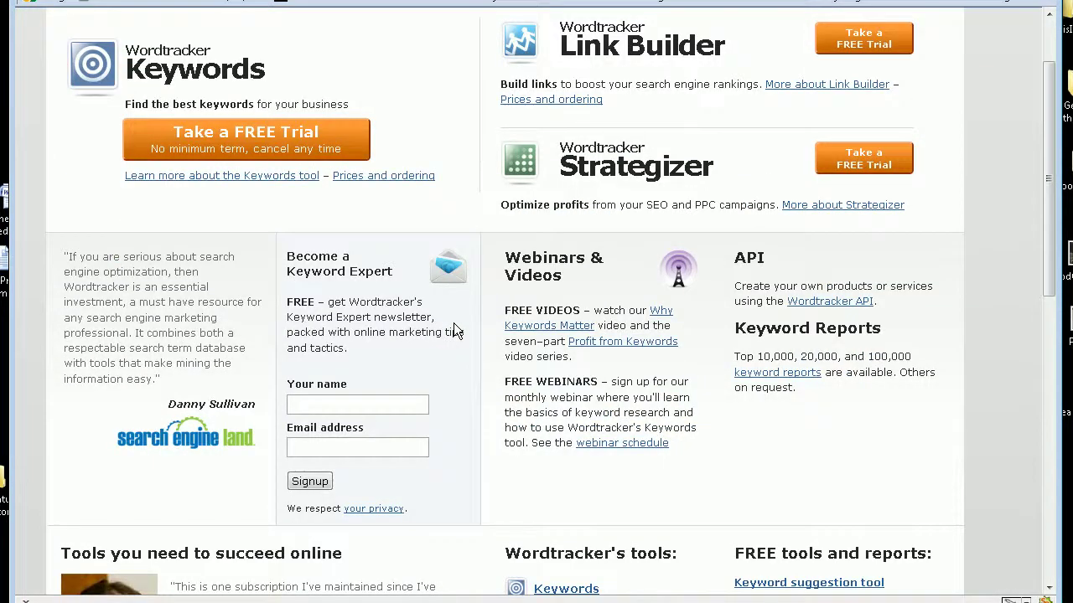
{"action": "scroll", "coordinate": [453, 332], "scroll_direction": "up", "scroll_amount": 2}
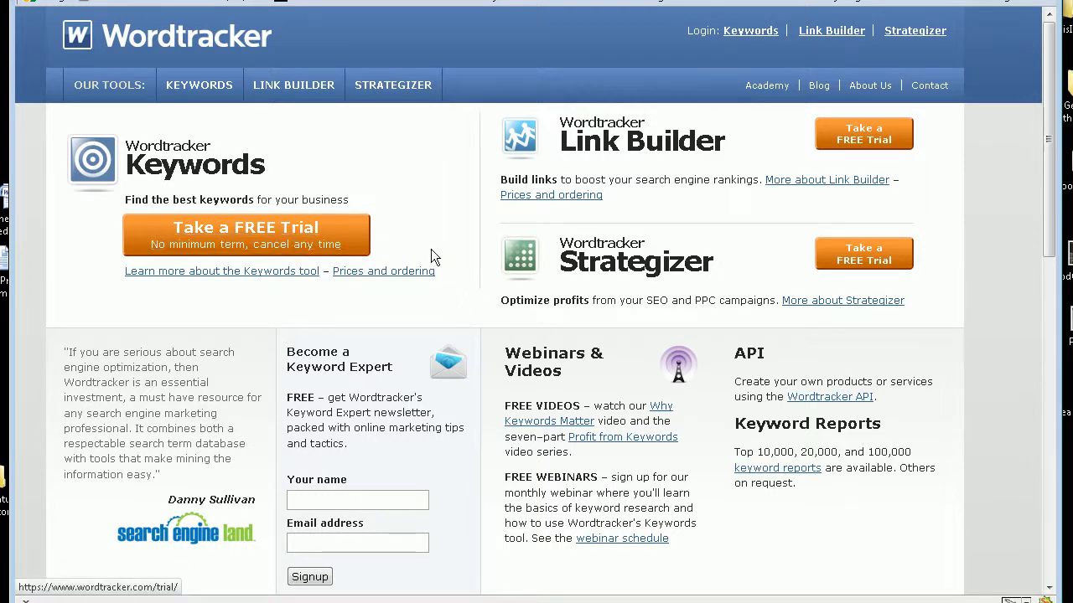
{"action": "scroll", "coordinate": [477, 258], "scroll_direction": "down", "scroll_amount": 3}
{"action": "scroll", "coordinate": [477, 258], "scroll_direction": "up", "scroll_amount": 3}
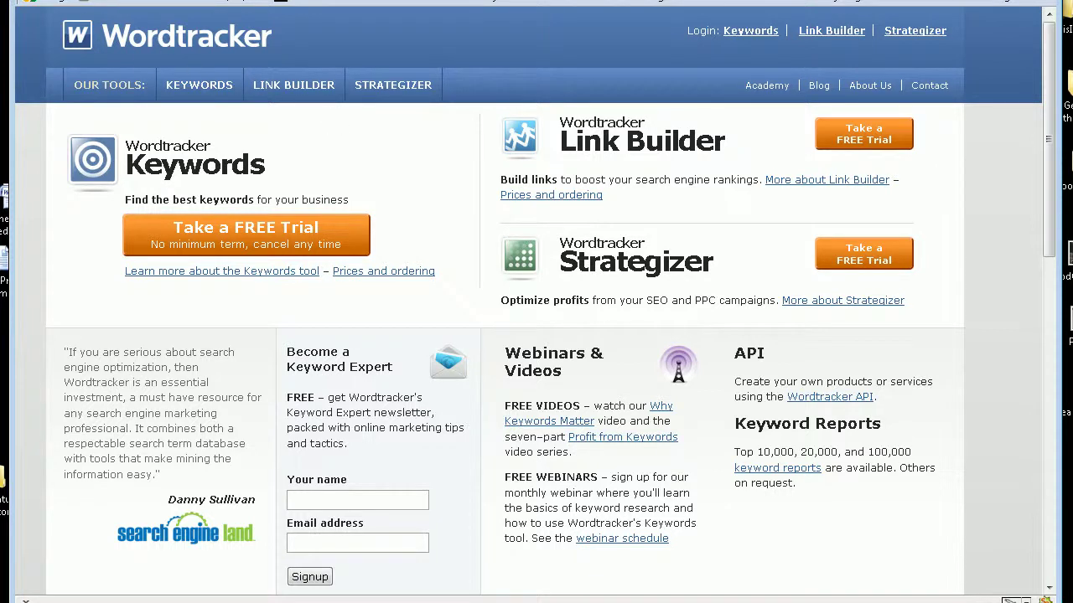
Go back to the Google results, open the AdWords Keyword Tool and activate its field for words or phrases.
{"action": "left_click", "coordinate": [285, 164]}
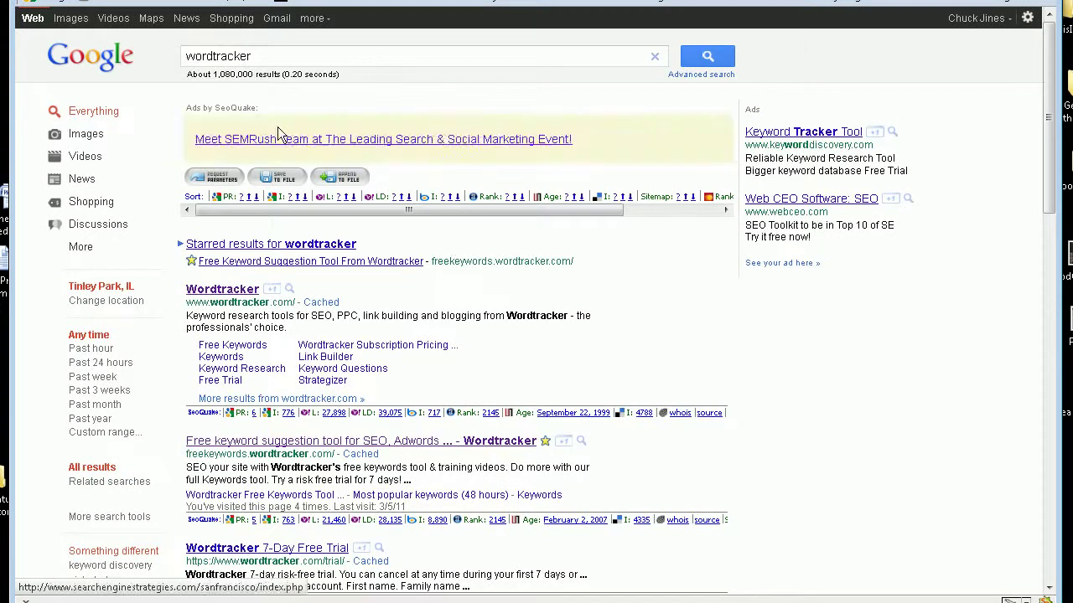
{"action": "left_click", "coordinate": [89, 56]}
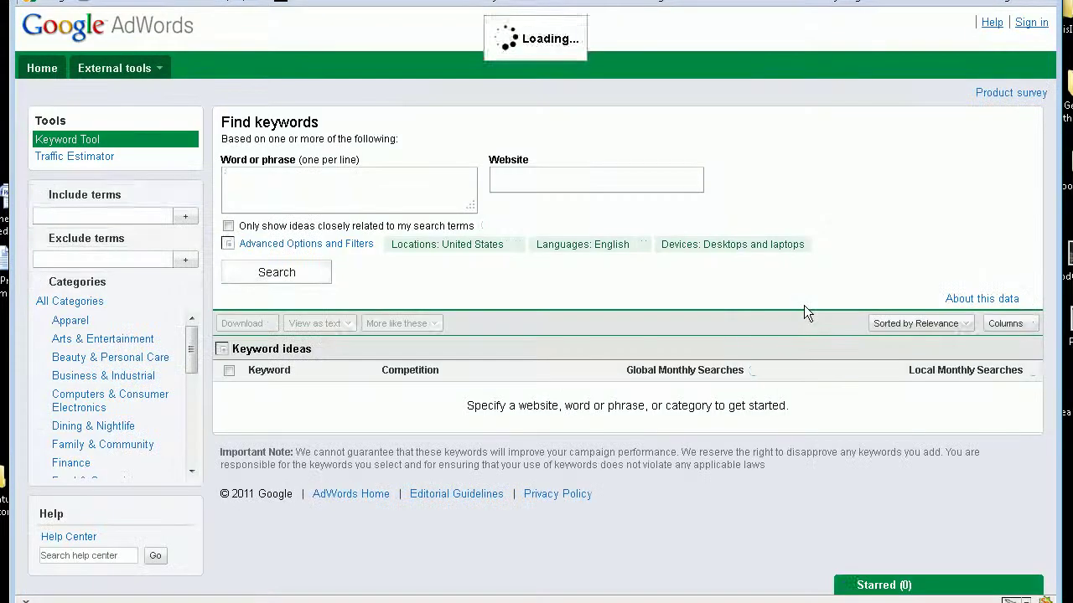
{"action": "scroll", "coordinate": [805, 311], "scroll_direction": "down", "scroll_amount": 3}
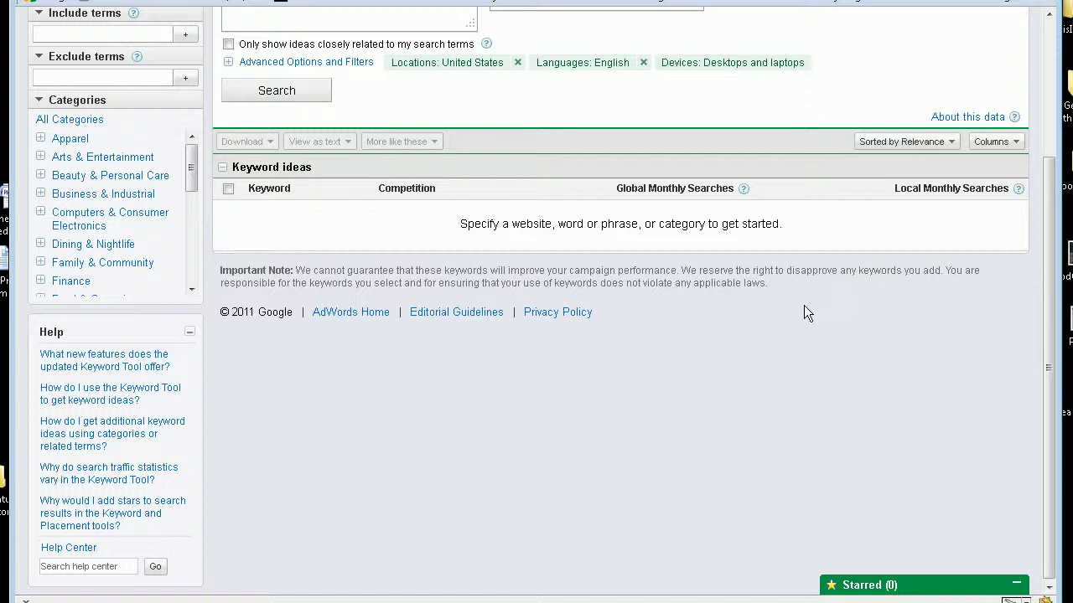
{"action": "scroll", "coordinate": [804, 313], "scroll_direction": "up", "scroll_amount": 3}
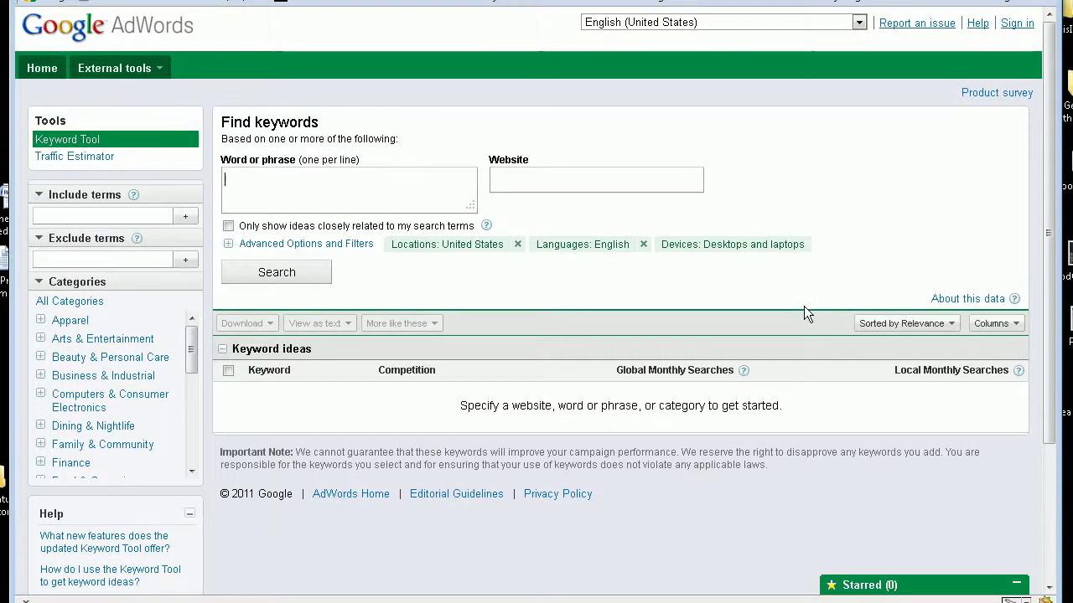
{"action": "left_click", "coordinate": [450, 200]}
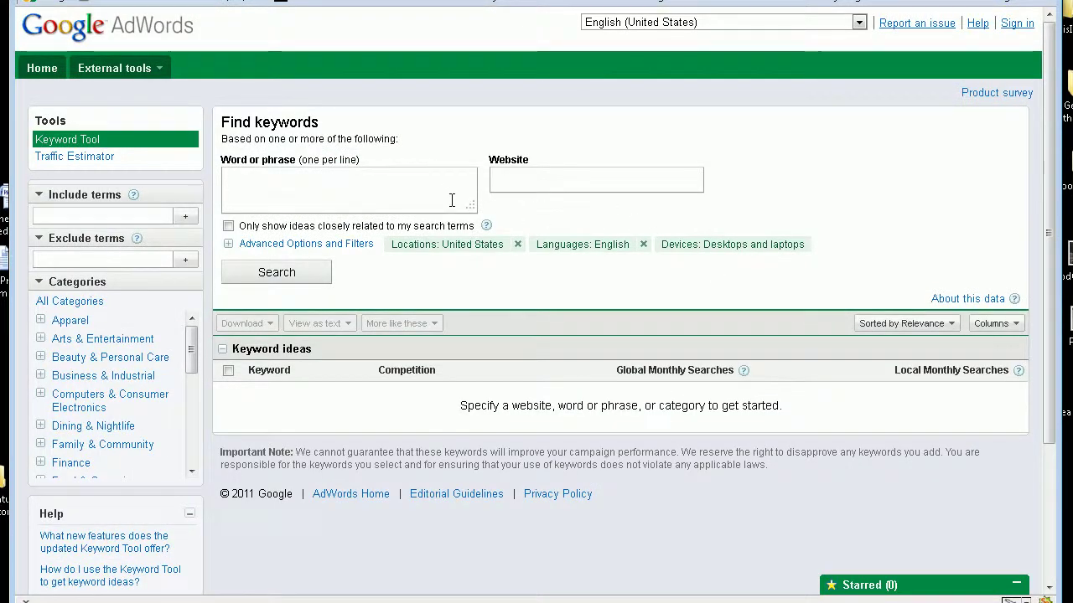